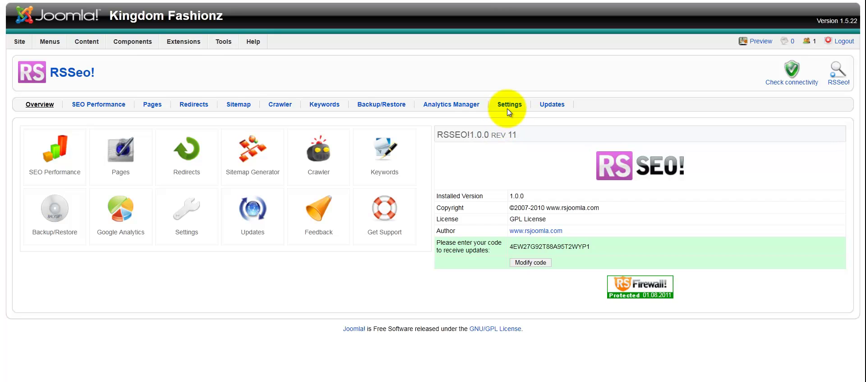
Open the RSSeo! crawler settings and set the crawl level to Unlimited
{"action": "left_click", "coordinate": [507, 105]}
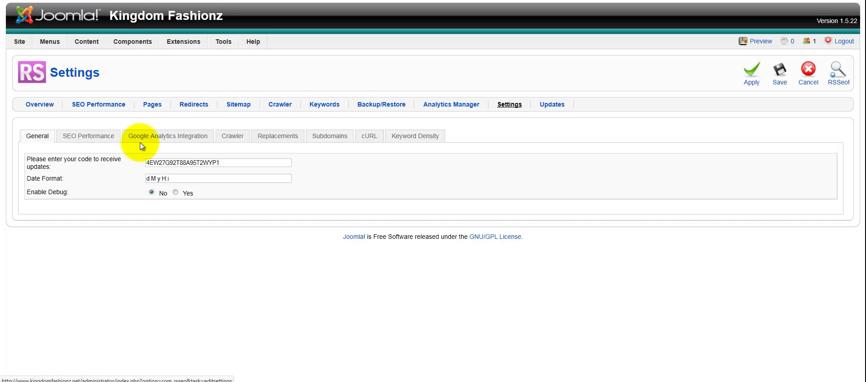
{"action": "left_click", "coordinate": [234, 136]}
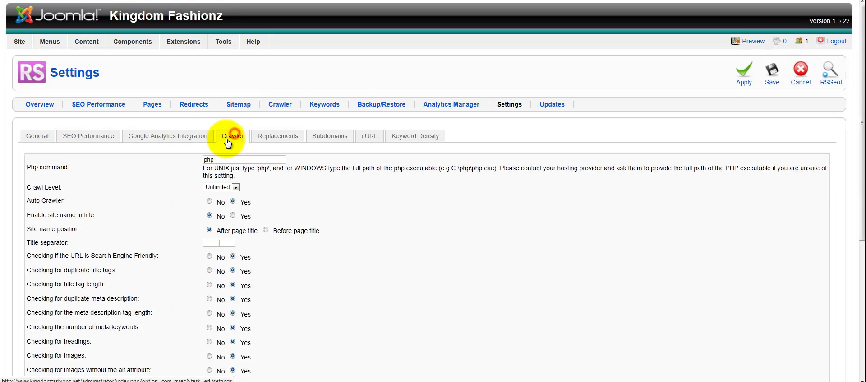
{"action": "left_click", "coordinate": [215, 187]}
{"action": "left_click", "coordinate": [208, 202]}
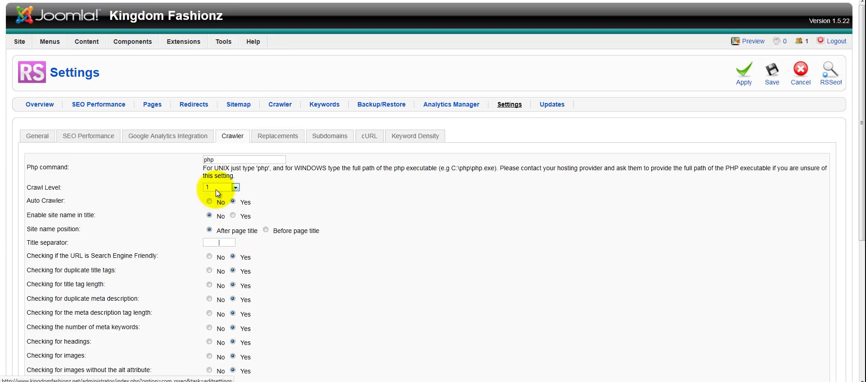
{"action": "left_click", "coordinate": [218, 189]}
{"action": "left_click", "coordinate": [215, 196]}
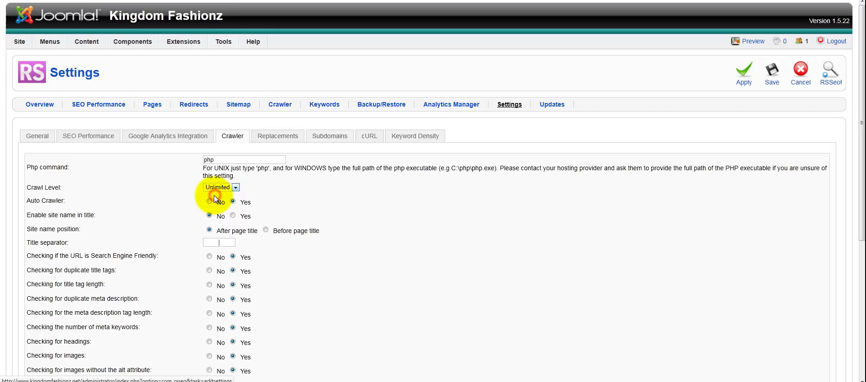
Enable copying page keywords to page density keywords in the Keyword Density settings and save the configuration
{"action": "left_click", "coordinate": [407, 142]}
{"action": "left_click", "coordinate": [204, 175]}
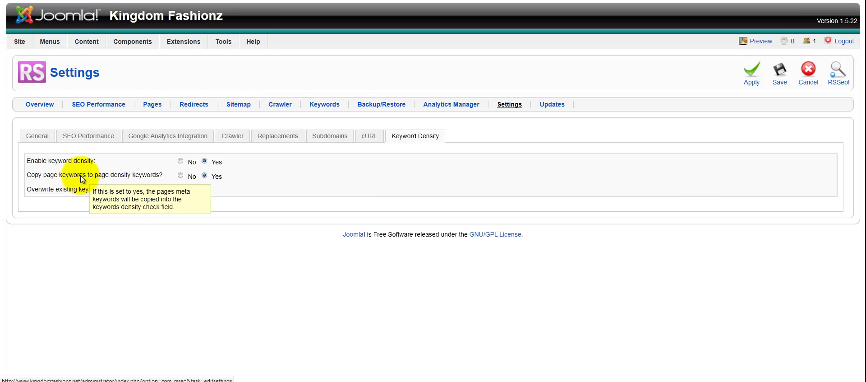
{"action": "left_click", "coordinate": [780, 75]}
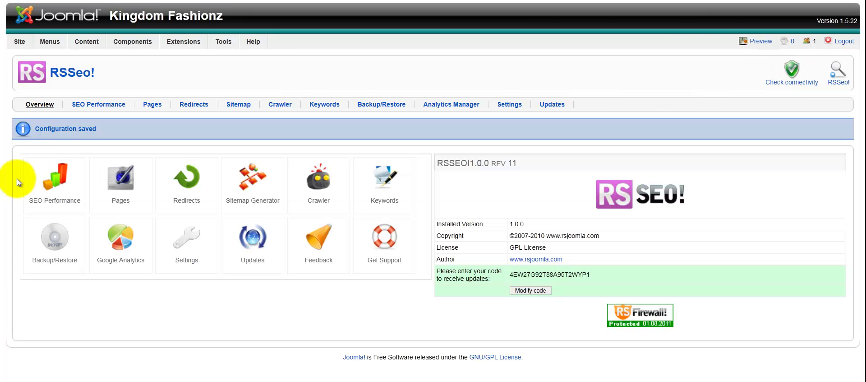
Review the SEO Performance competitor list and the sitemap generator's XML and HTML options
{"action": "left_click", "coordinate": [111, 105]}
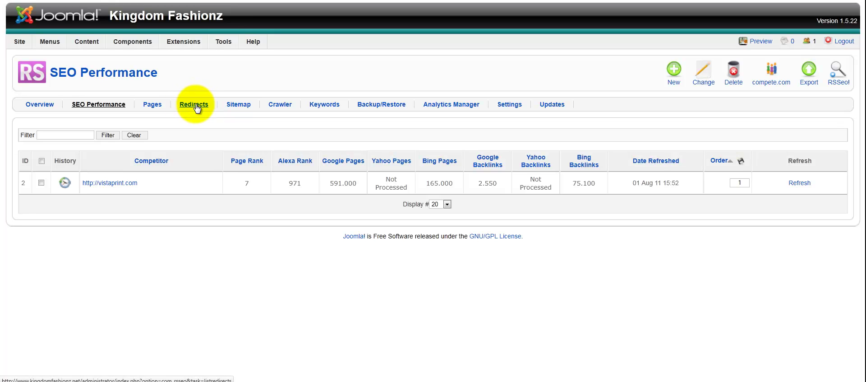
{"action": "left_click", "coordinate": [234, 105]}
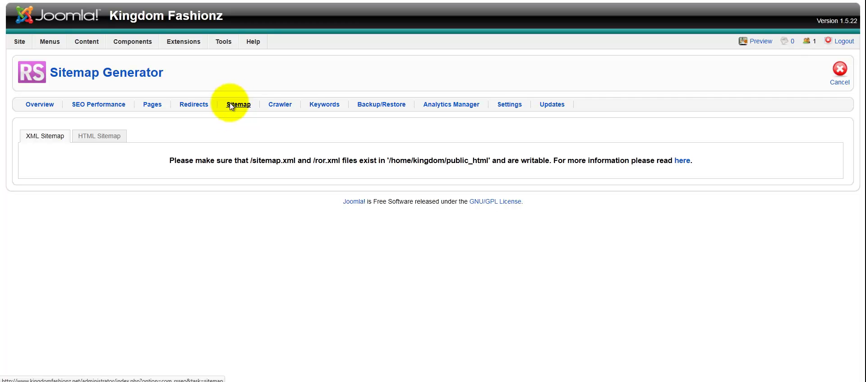
{"action": "left_click", "coordinate": [91, 143]}
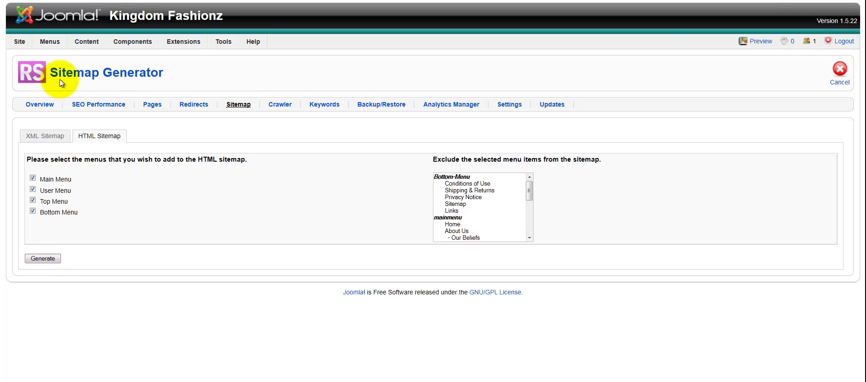
{"action": "mouse_move", "coordinate": [49, 41]}
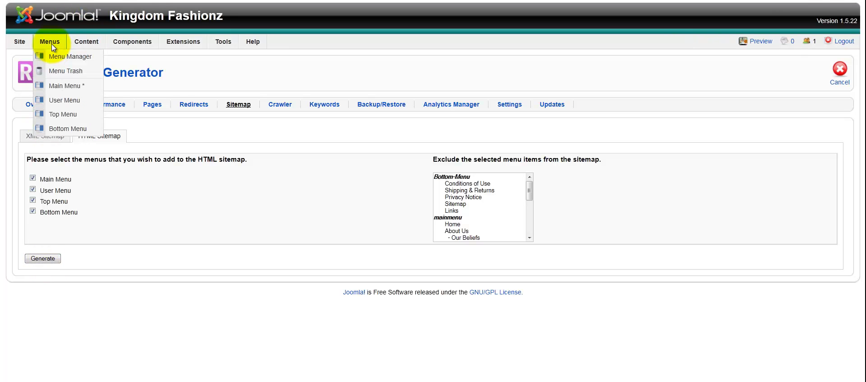
{"action": "left_click", "coordinate": [60, 101]}
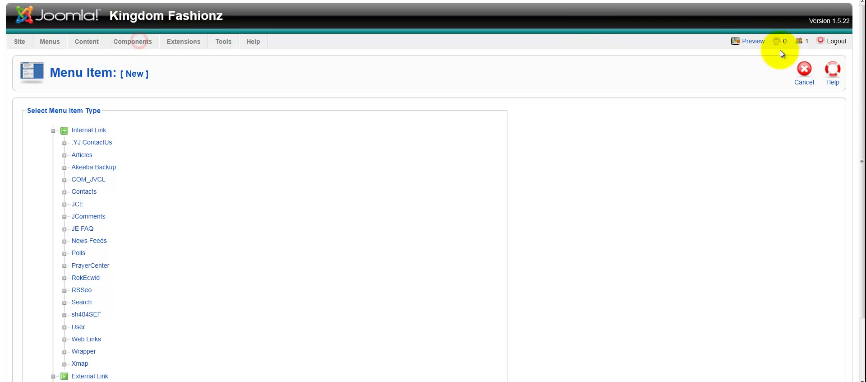
{"action": "left_click", "coordinate": [803, 68]}
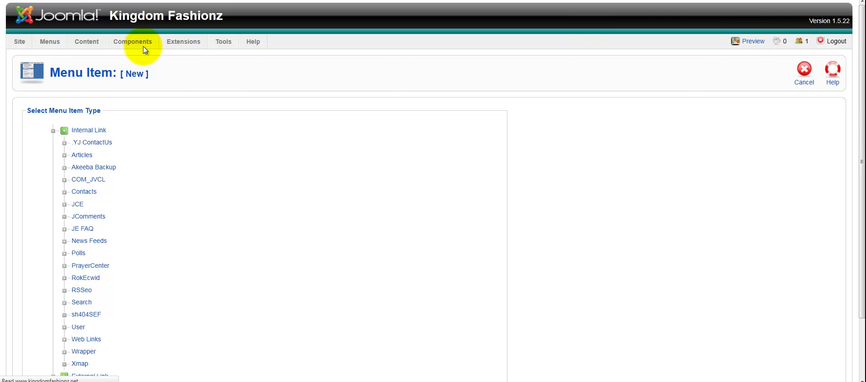
{"action": "mouse_move", "coordinate": [132, 44]}
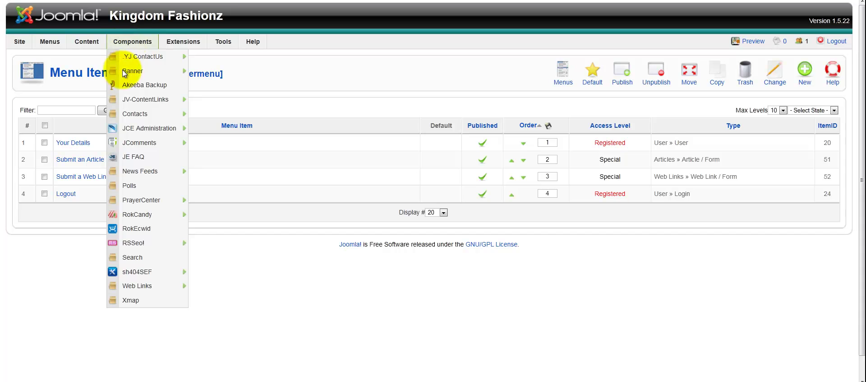
{"action": "left_click", "coordinate": [126, 245]}
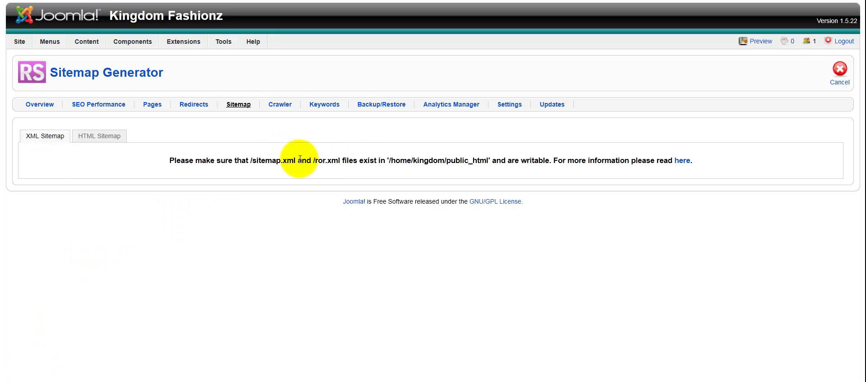
Examine the XML sitemap's file requirements for sitemap.xml and ror.xml in public_html, and the HTML sitemap's menu choices
{"action": "left_click_drag", "start_coordinate": [296, 162], "coordinate": [249, 162]}
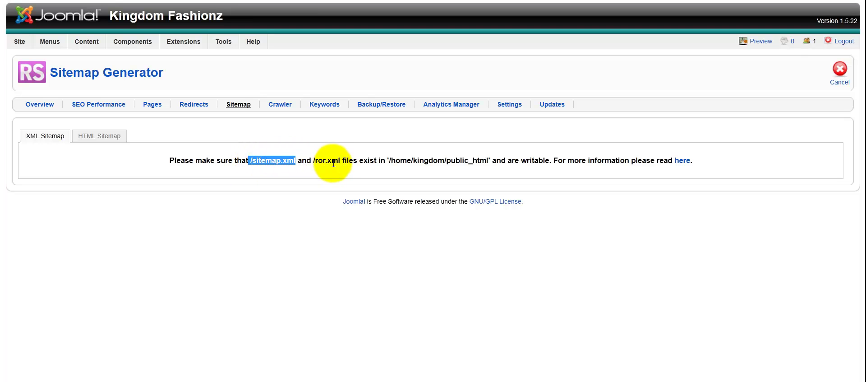
{"action": "left_click_drag", "start_coordinate": [313, 161], "coordinate": [338, 163]}
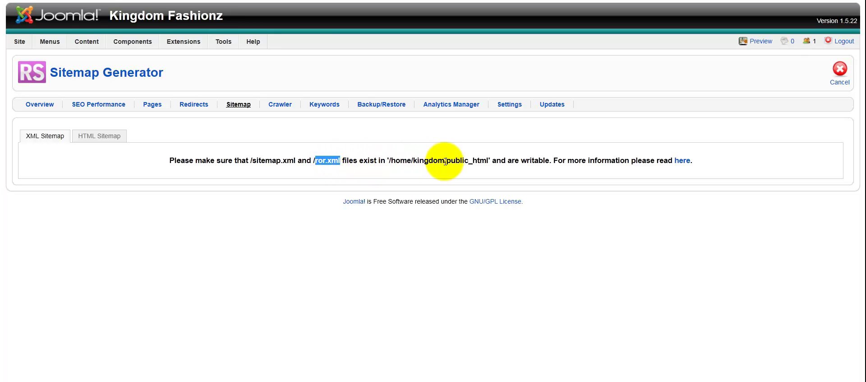
{"action": "left_click_drag", "start_coordinate": [448, 161], "coordinate": [485, 159]}
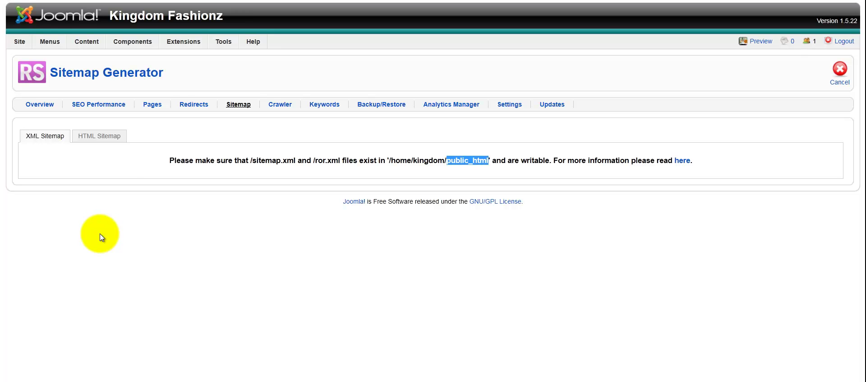
{"action": "left_click", "coordinate": [81, 140]}
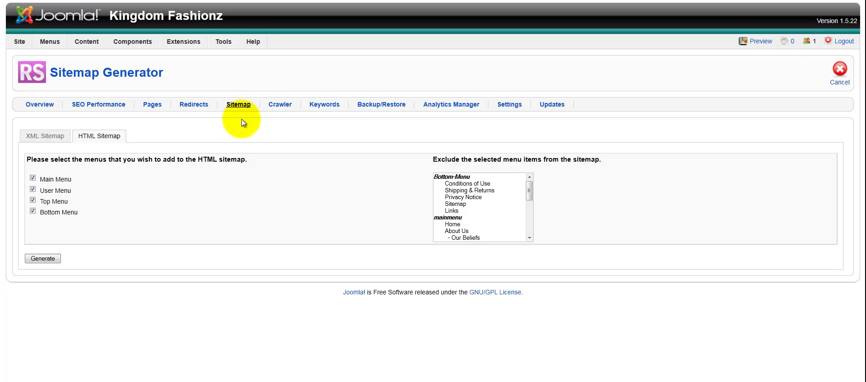
{"action": "left_click", "coordinate": [35, 137]}
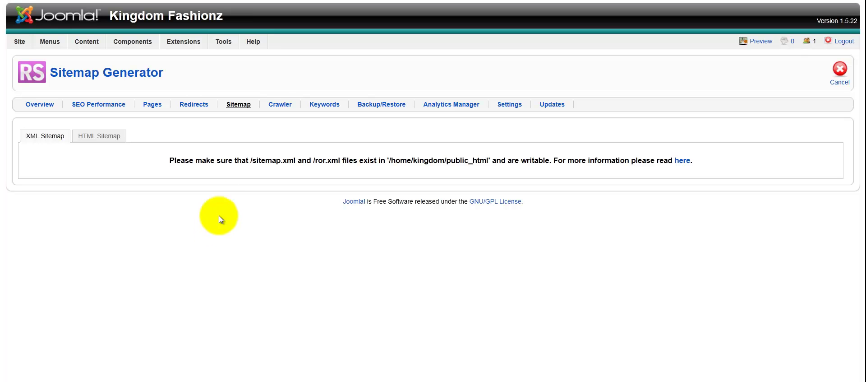
Look at the Crawler page, and open the Jesus keyword from the keyword list to inspect its replacement settings
{"action": "left_click", "coordinate": [277, 107]}
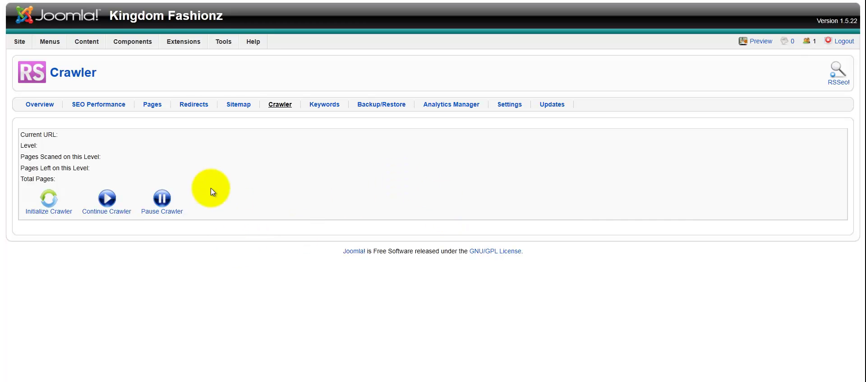
{"action": "left_click", "coordinate": [316, 107]}
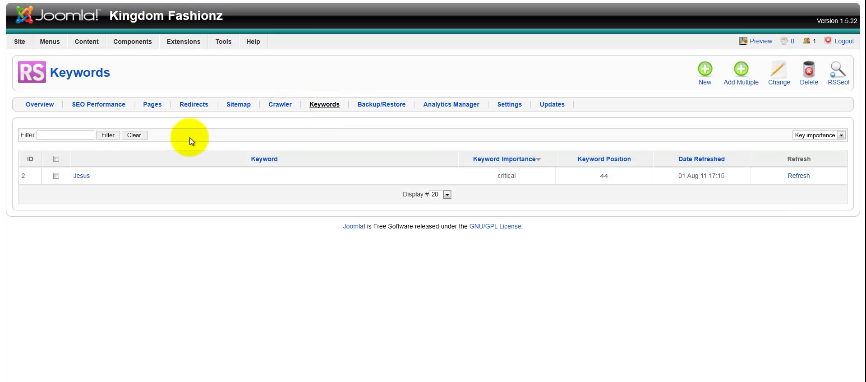
{"action": "left_click", "coordinate": [77, 180]}
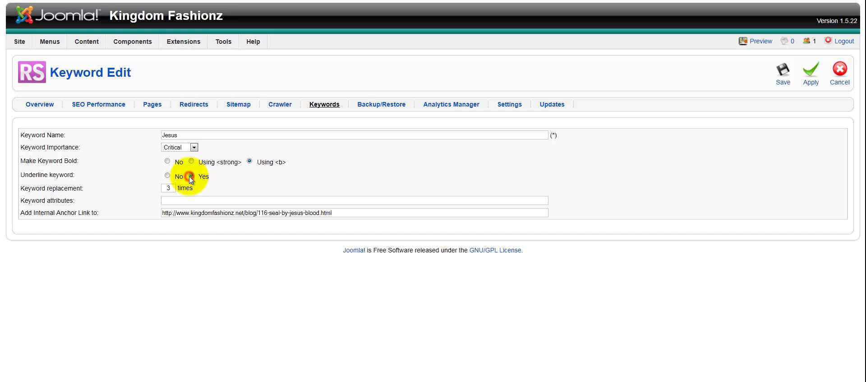
{"action": "double_click", "coordinate": [171, 187]}
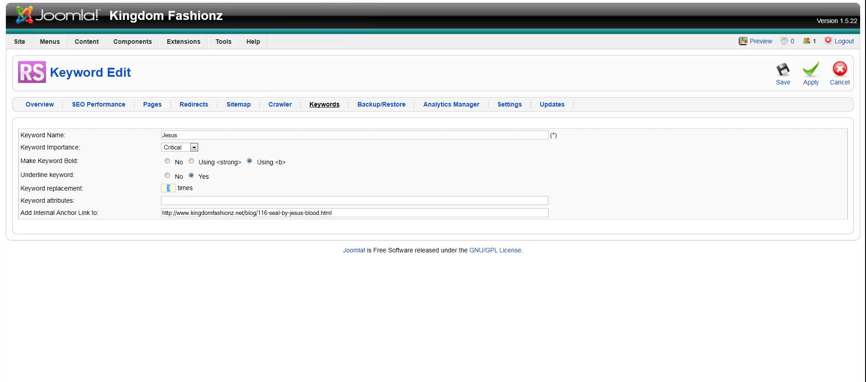
View the site's Seal By Jesus Blood article and the Blog page to inspect how the keyword is linked
{"action": "key", "text": "ctrl+Tab"}
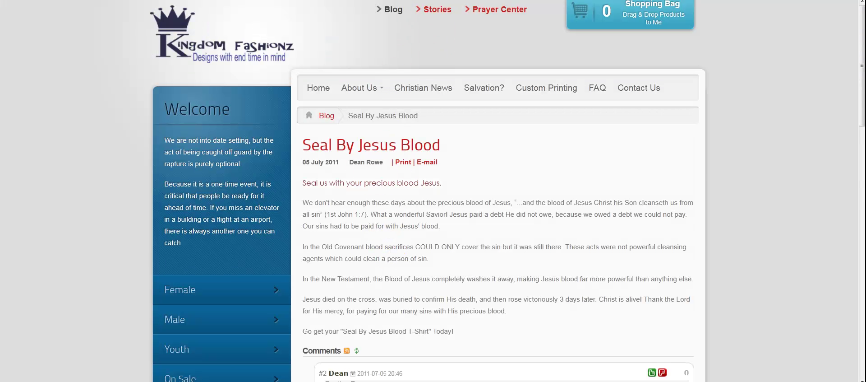
{"action": "key", "text": "ctrl+Tab"}
{"action": "key", "text": "ctrl+Tab"}
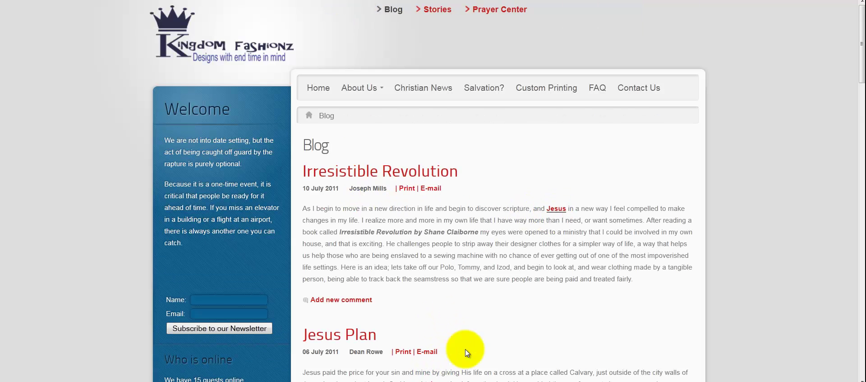
{"action": "scroll", "coordinate": [464, 253], "scroll_direction": "down", "scroll_amount": 2}
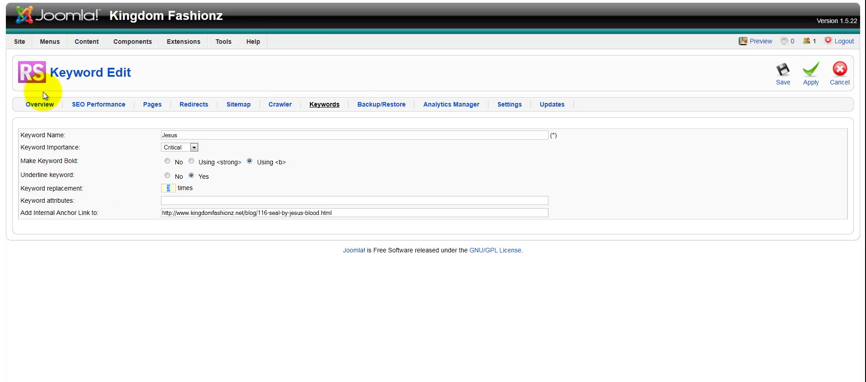
Inspect the Jesus keyword's attributes and name fields, and view the Backup/Restore page
{"action": "key", "text": "Tab"}
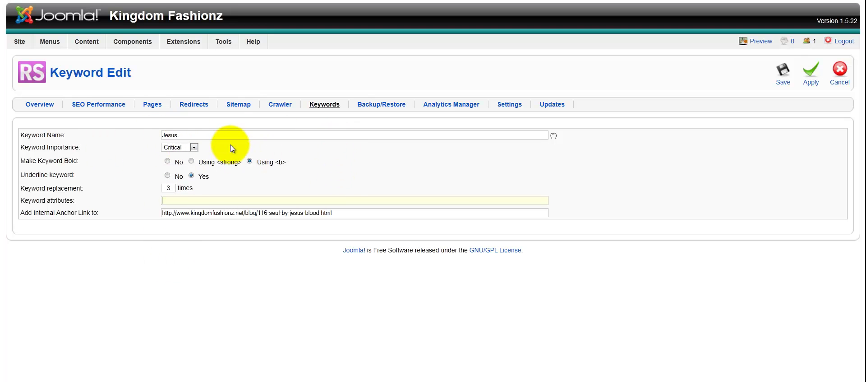
{"action": "left_click_drag", "start_coordinate": [228, 132], "coordinate": [149, 135]}
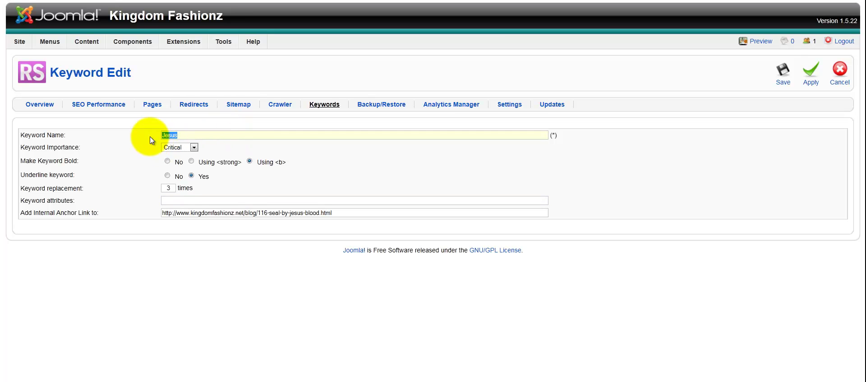
{"action": "left_click", "coordinate": [373, 104]}
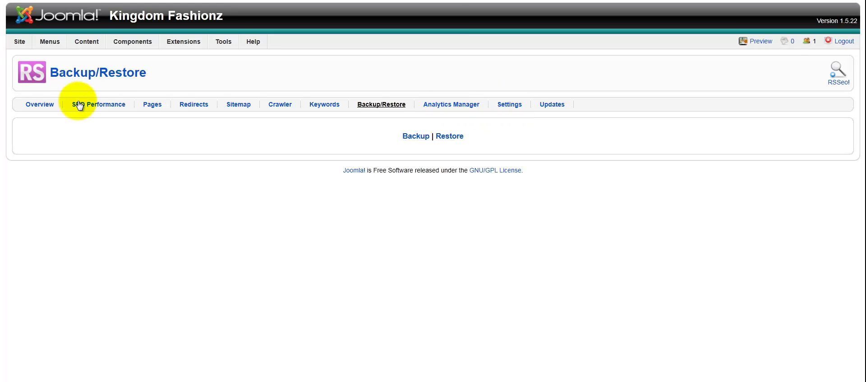
Refresh the SEO grade of blog/115-fdic-t-shirt.html in the RSSeo! page list
{"action": "left_click", "coordinate": [157, 107]}
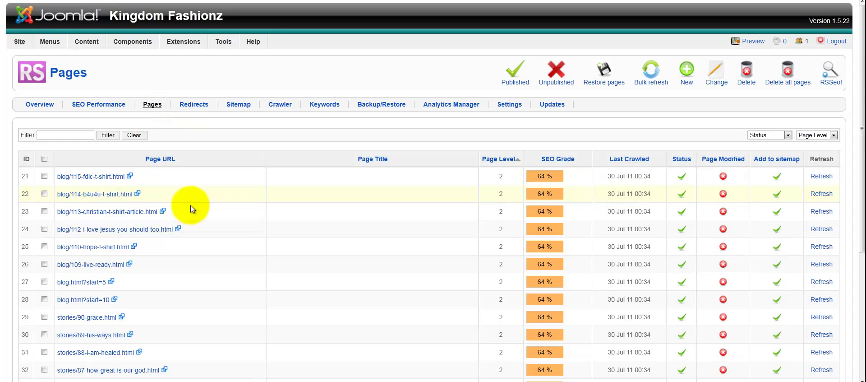
{"action": "scroll", "coordinate": [195, 212], "scroll_direction": "down", "scroll_amount": 1}
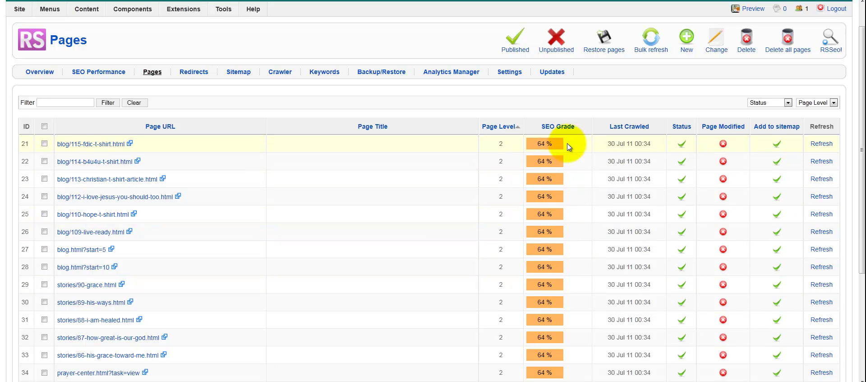
{"action": "left_click", "coordinate": [815, 144]}
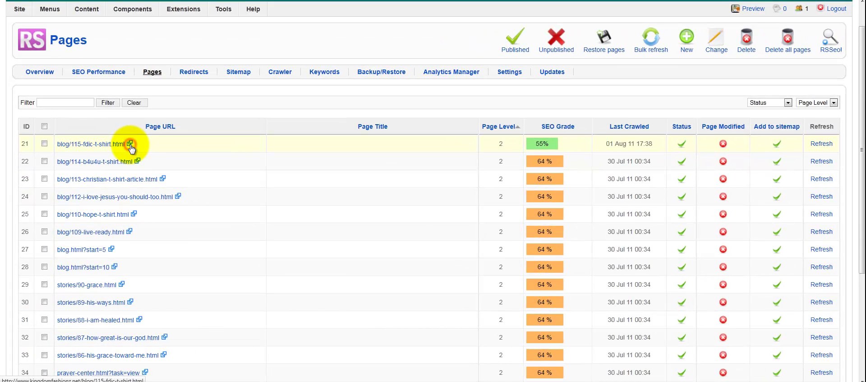
Preview the live blog/115-fdic-t-shirt.html page, close it, and open that page's entry for editing
{"action": "left_click", "coordinate": [130, 145]}
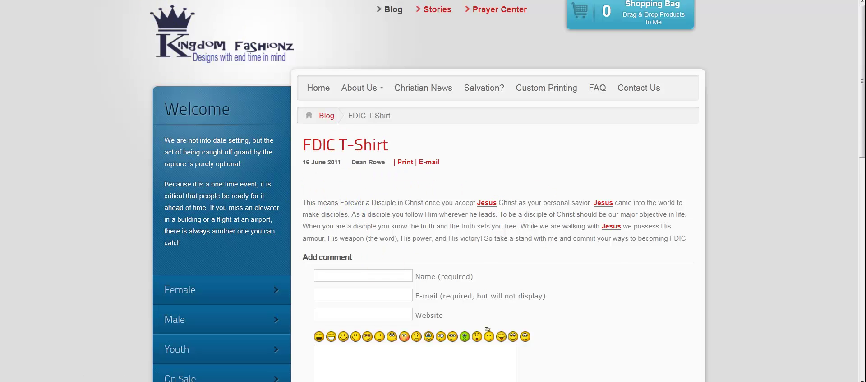
{"action": "key", "text": "ctrl+w"}
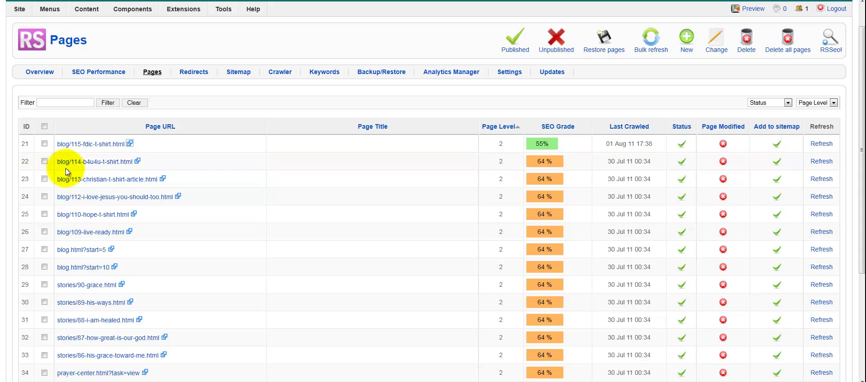
{"action": "left_click", "coordinate": [90, 144]}
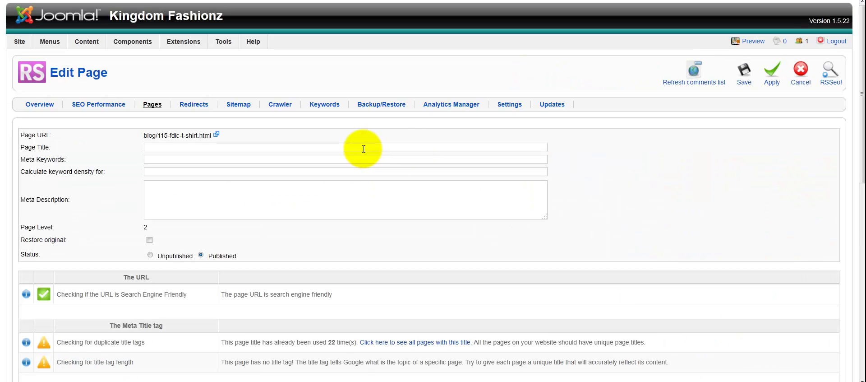
Set the page title, meta keywords and keyword density term of blog/115-fdic-t-shirt.html to FDIC T-Shirt
{"action": "left_click", "coordinate": [191, 147]}
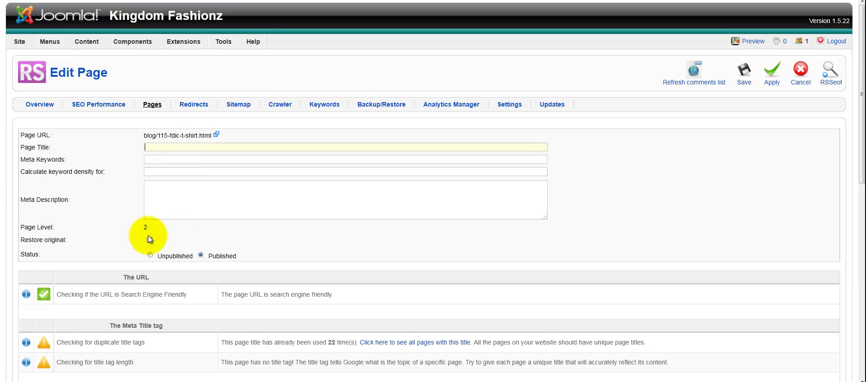
{"action": "scroll", "coordinate": [179, 225], "scroll_direction": "down", "scroll_amount": 3}
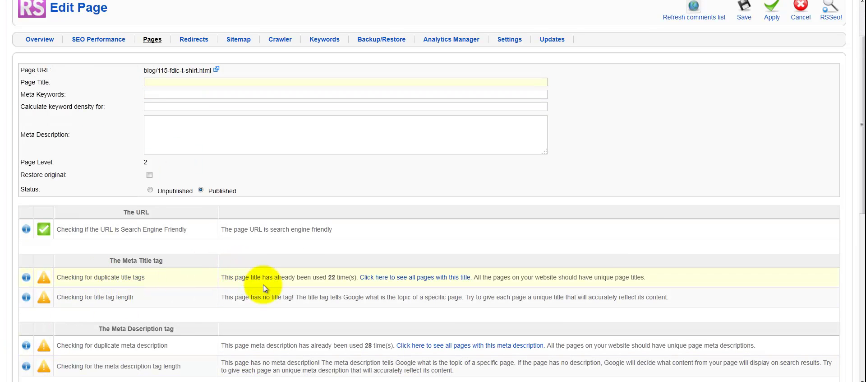
{"action": "left_click_drag", "start_coordinate": [336, 277], "coordinate": [320, 278]}
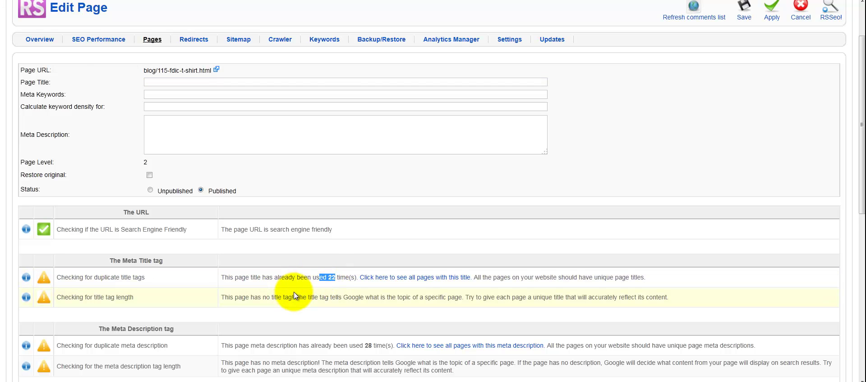
{"action": "scroll", "coordinate": [293, 293], "scroll_direction": "down", "scroll_amount": 1}
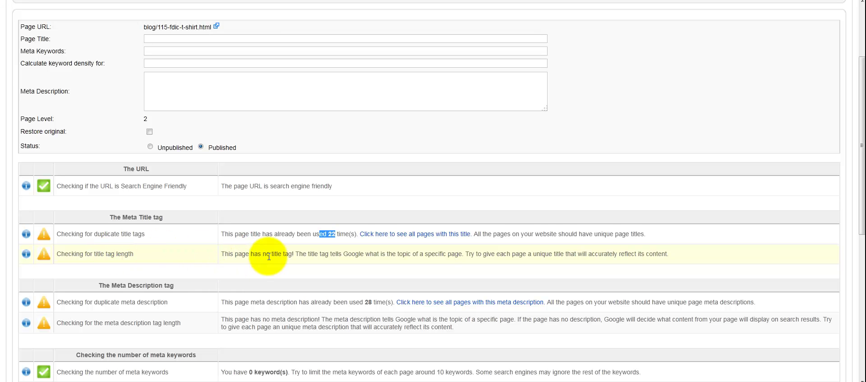
{"action": "scroll", "coordinate": [350, 266], "scroll_direction": "up", "scroll_amount": 3}
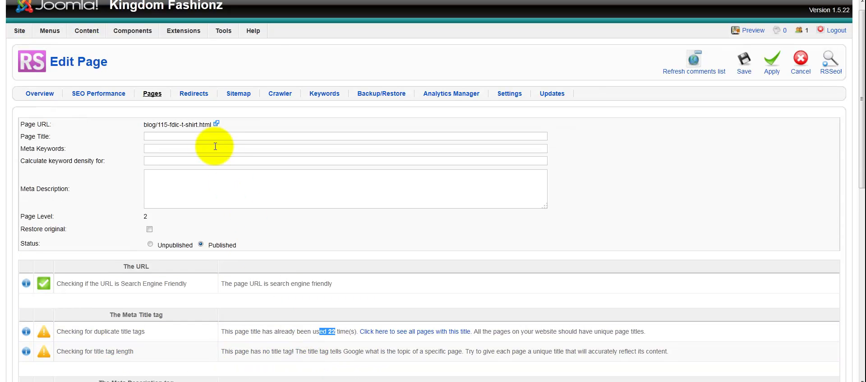
{"action": "left_click", "coordinate": [197, 138]}
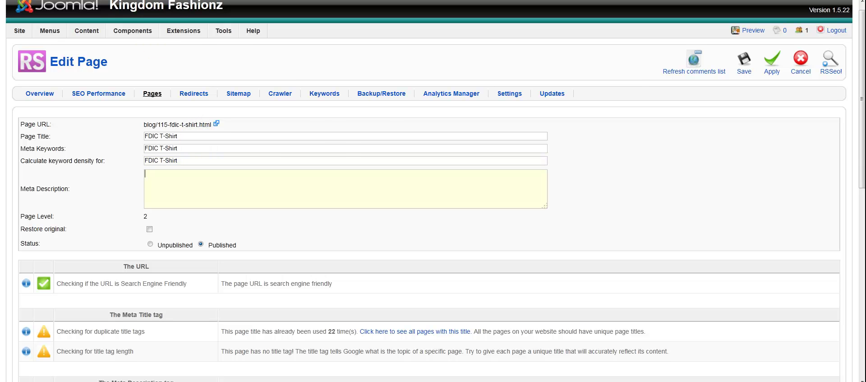
Copy the opening two sentences of the live FDIC T-Shirt article, from "This means Forever" to "make disciples."
{"action": "key", "text": "ctrl+Tab"}
{"action": "mouse_move", "coordinate": [305, 201]}
{"action": "left_mouse_down"}
{"action": "mouse_move", "coordinate": [321, 214]}
{"action": "mouse_move", "coordinate": [295, 206]}
{"action": "mouse_move", "coordinate": [315, 203]}
{"action": "mouse_move", "coordinate": [302, 202]}
{"action": "left_mouse_up"}
{"action": "key", "text": "ctrl+c"}
{"action": "left_click", "coordinate": [345, 214]}
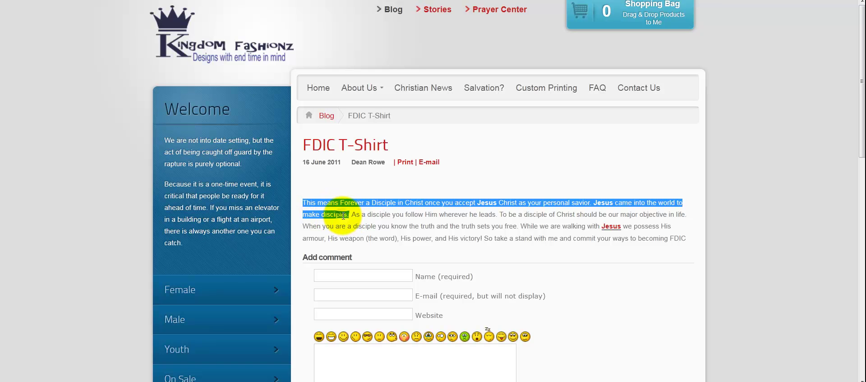
{"action": "right_click", "coordinate": [344, 216]}
{"action": "left_click", "coordinate": [359, 219]}
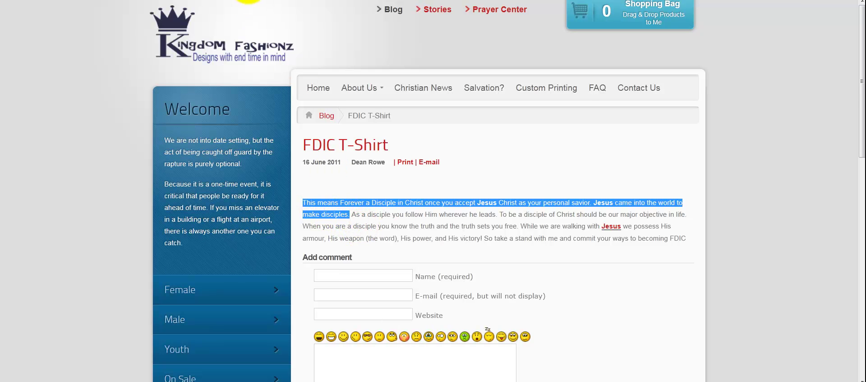
Paste the copied article text as the page's meta description and apply the changes without closing the entry
{"action": "left_click", "coordinate": [221, 1]}
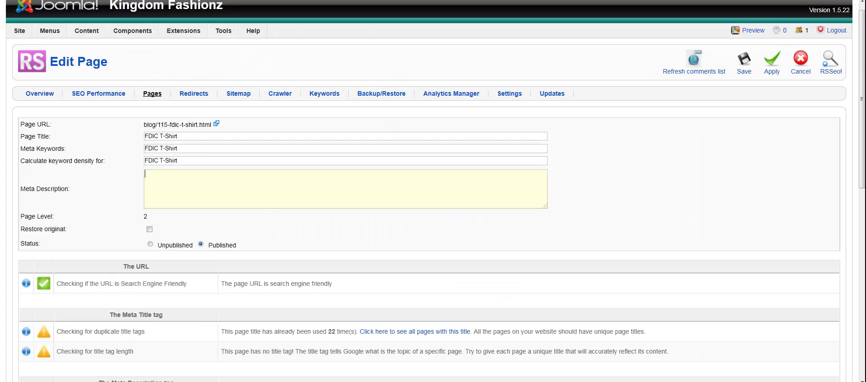
{"action": "right_click", "coordinate": [166, 183]}
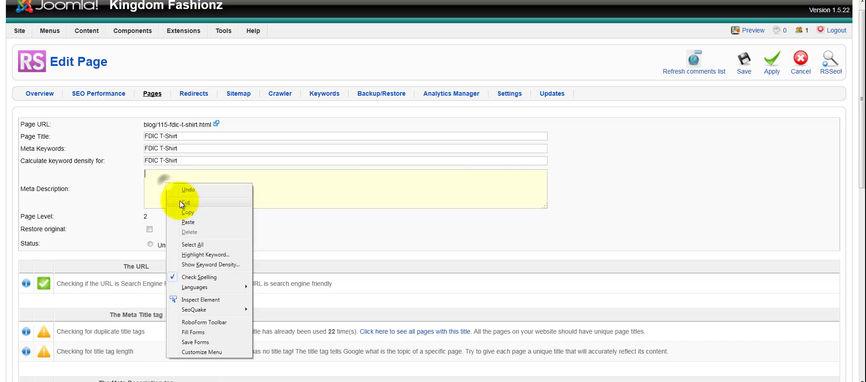
{"action": "left_click", "coordinate": [188, 221]}
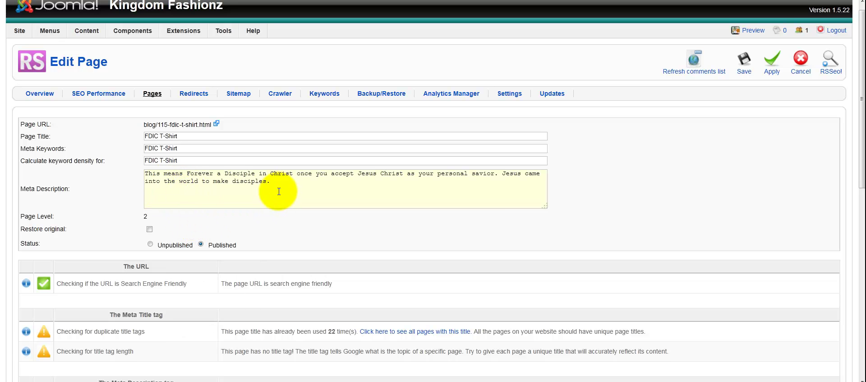
{"action": "scroll", "coordinate": [208, 163], "scroll_direction": "down", "scroll_amount": 2}
{"action": "scroll", "coordinate": [406, 194], "scroll_direction": "up", "scroll_amount": 2}
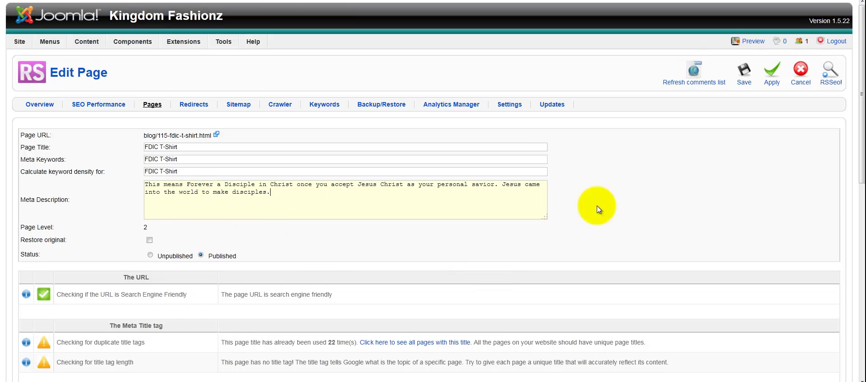
{"action": "left_click", "coordinate": [772, 73]}
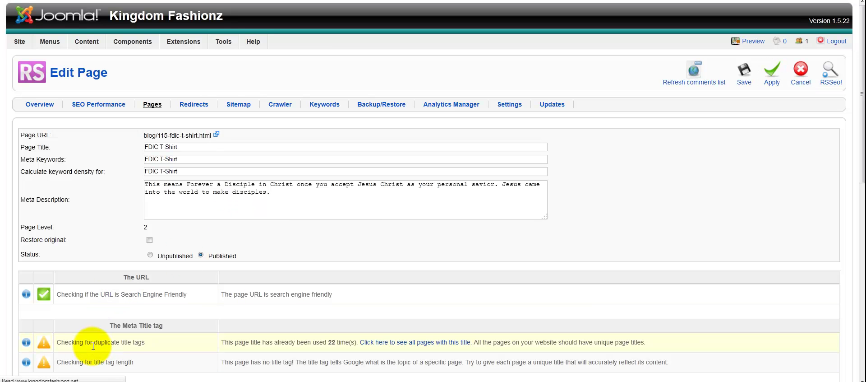
Review the page's title, description, keyword, heading, link and image checks, and look over the live FDIC T-Shirt article for its images
{"action": "scroll", "coordinate": [94, 323], "scroll_direction": "down", "scroll_amount": 4}
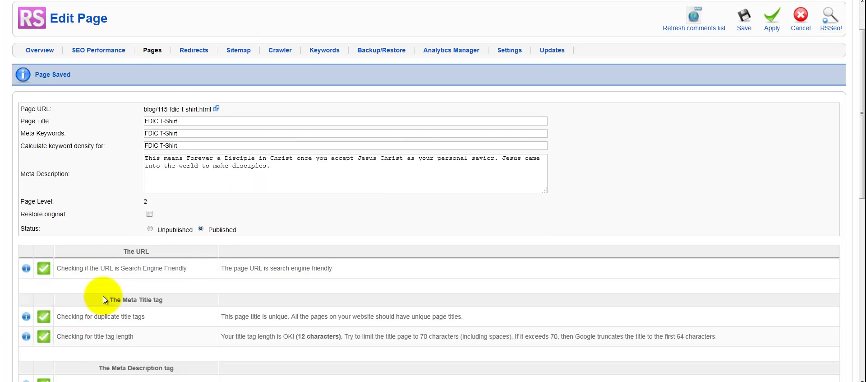
{"action": "scroll", "coordinate": [56, 293], "scroll_direction": "down", "scroll_amount": 2}
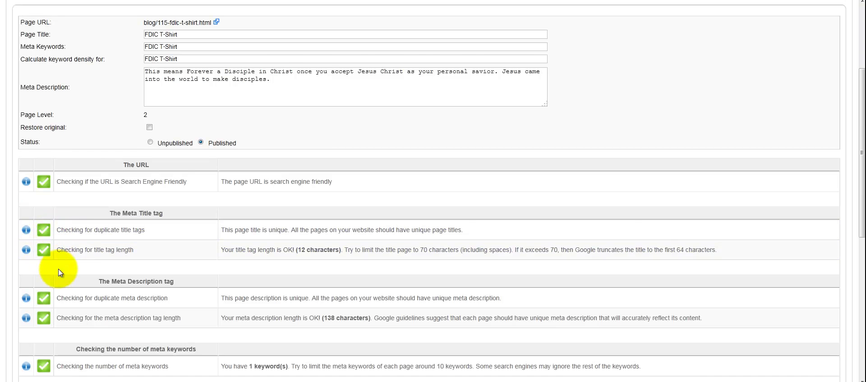
{"action": "scroll", "coordinate": [67, 225], "scroll_direction": "down", "scroll_amount": 9}
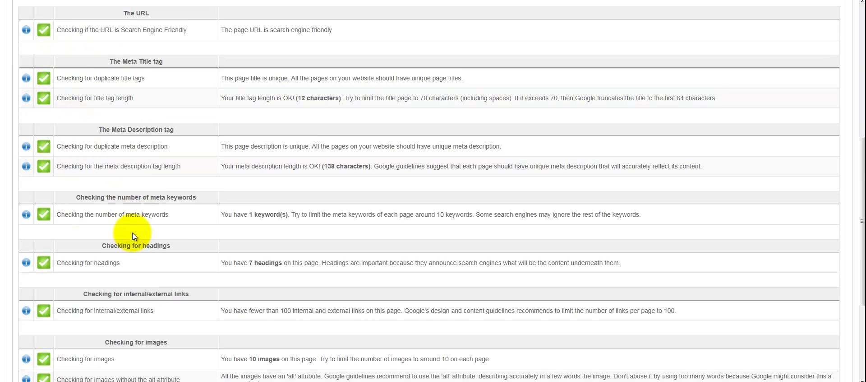
{"action": "scroll", "coordinate": [113, 251], "scroll_direction": "down", "scroll_amount": 3}
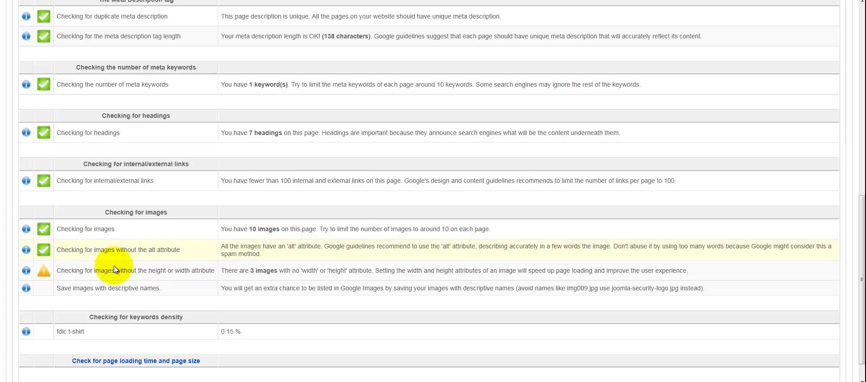
{"action": "left_click_drag", "start_coordinate": [93, 270], "coordinate": [216, 275]}
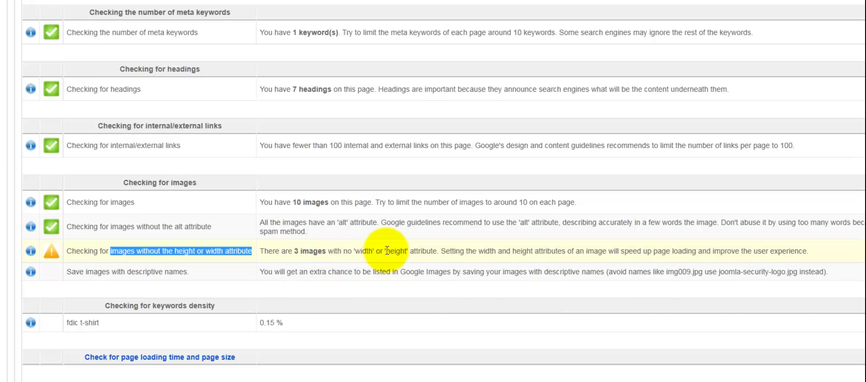
{"action": "left_click_drag", "start_coordinate": [366, 251], "coordinate": [76, 246]}
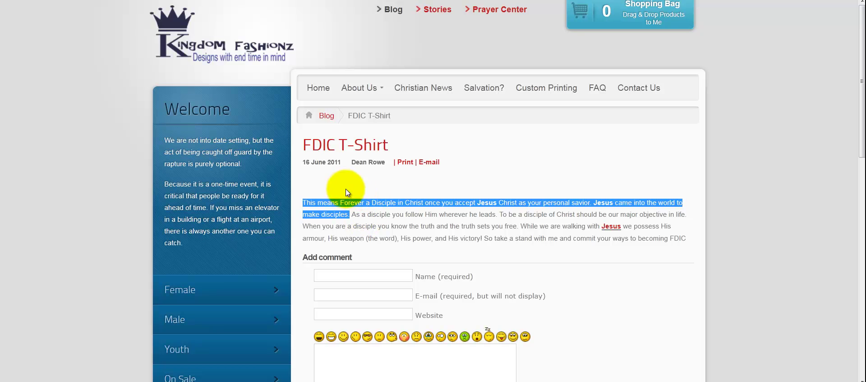
{"action": "scroll", "coordinate": [586, 348], "scroll_direction": "down", "scroll_amount": 3}
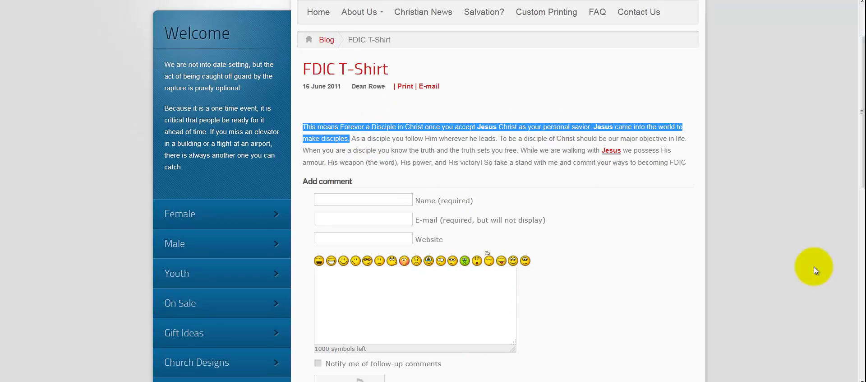
{"action": "left_click_drag", "start_coordinate": [861, 187], "coordinate": [856, 39]}
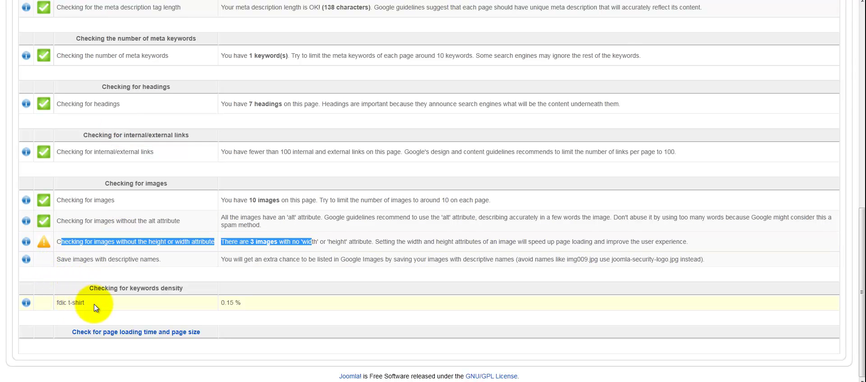
Check the keyword density entry for fdic t-shirt, and save and close the page's entry
{"action": "left_click_drag", "start_coordinate": [92, 303], "coordinate": [59, 304]}
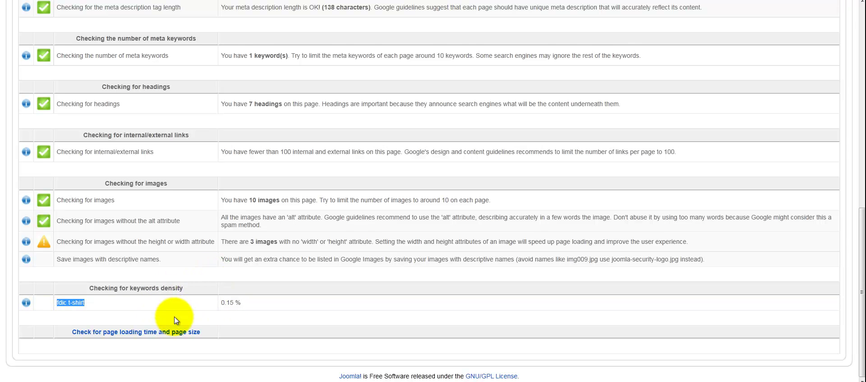
{"action": "scroll", "coordinate": [183, 315], "scroll_direction": "up", "scroll_amount": 2}
{"action": "scroll", "coordinate": [180, 336], "scroll_direction": "up", "scroll_amount": 15}
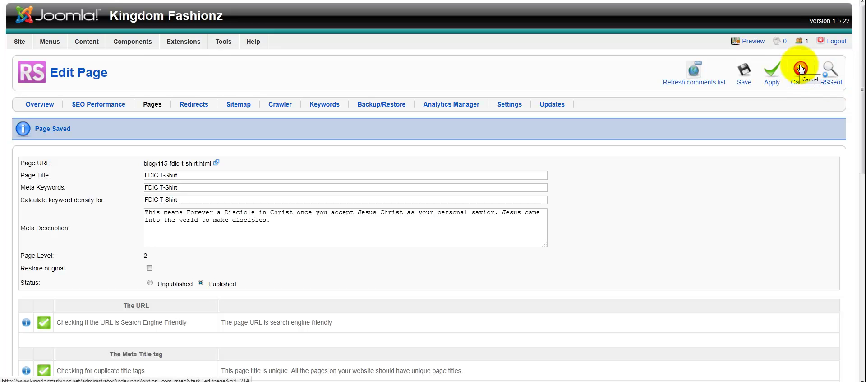
{"action": "left_click", "coordinate": [745, 71]}
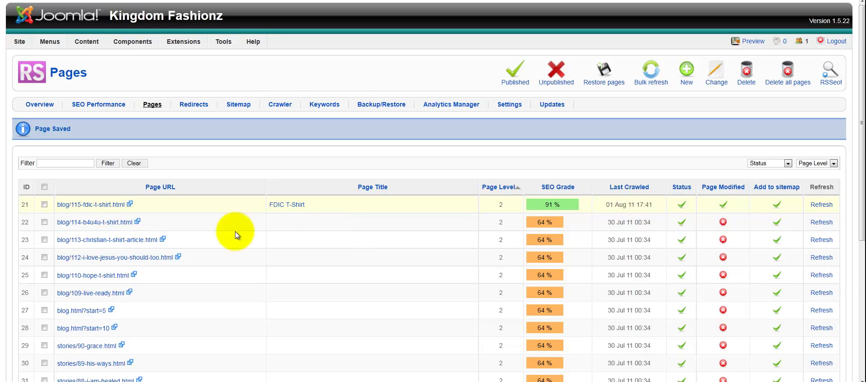
Look through the page list's URLs, titles and SEO grades down to the last entry and back up
{"action": "scroll", "coordinate": [111, 288], "scroll_direction": "down", "scroll_amount": 2}
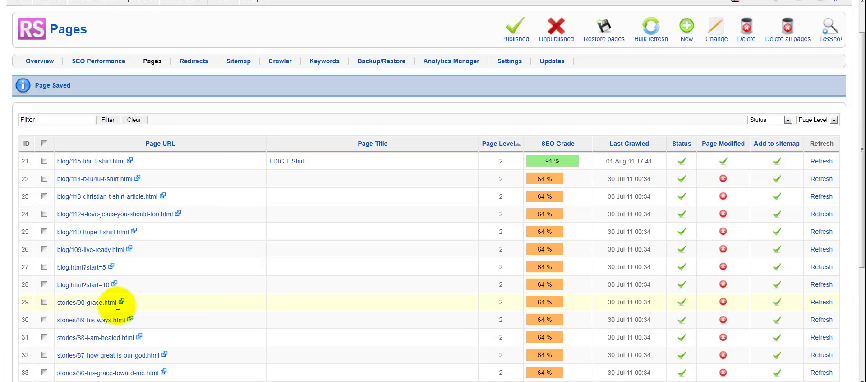
{"action": "scroll", "coordinate": [115, 311], "scroll_direction": "down", "scroll_amount": 8}
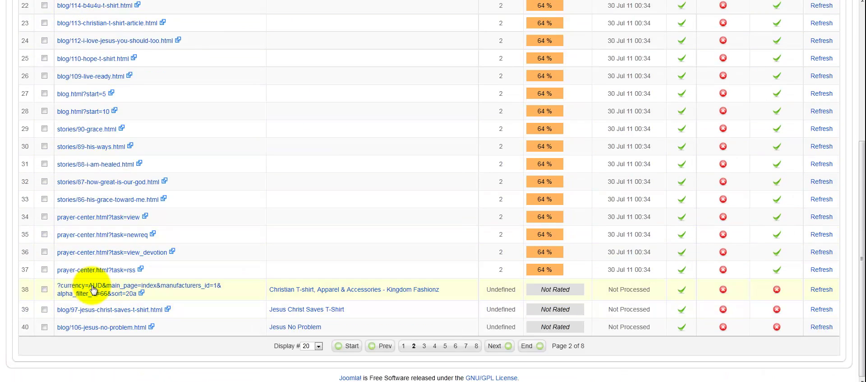
{"action": "scroll", "coordinate": [97, 248], "scroll_direction": "up", "scroll_amount": 1}
{"action": "scroll", "coordinate": [129, 249], "scroll_direction": "down", "scroll_amount": 1}
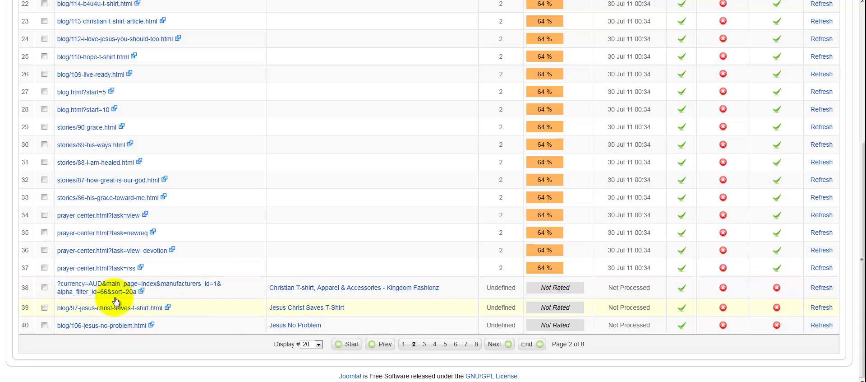
{"action": "scroll", "coordinate": [199, 141], "scroll_direction": "up", "scroll_amount": 5}
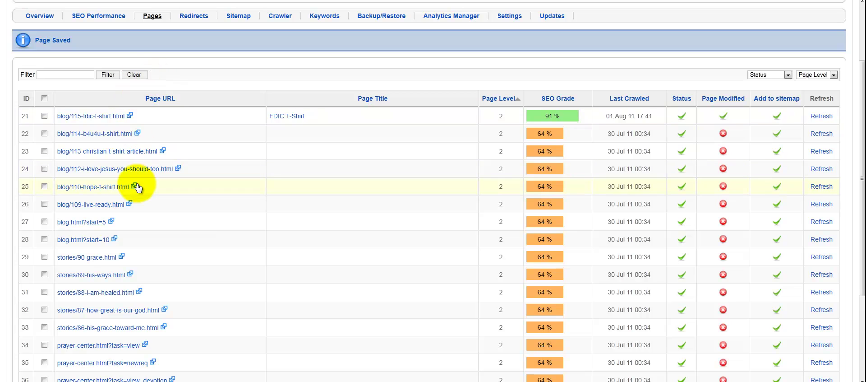
{"action": "scroll", "coordinate": [137, 188], "scroll_direction": "up", "scroll_amount": 3}
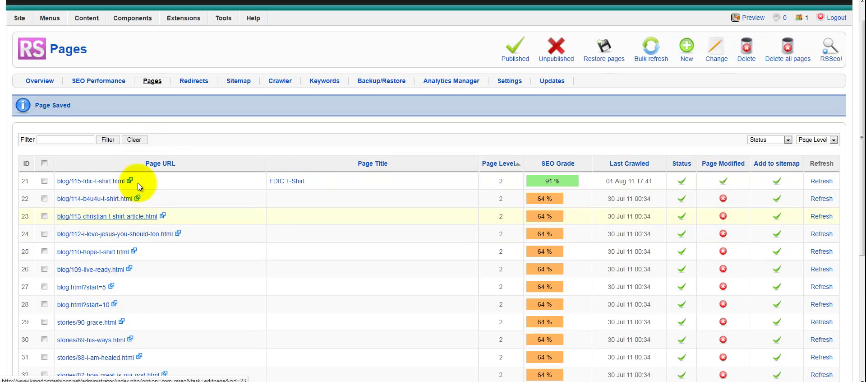